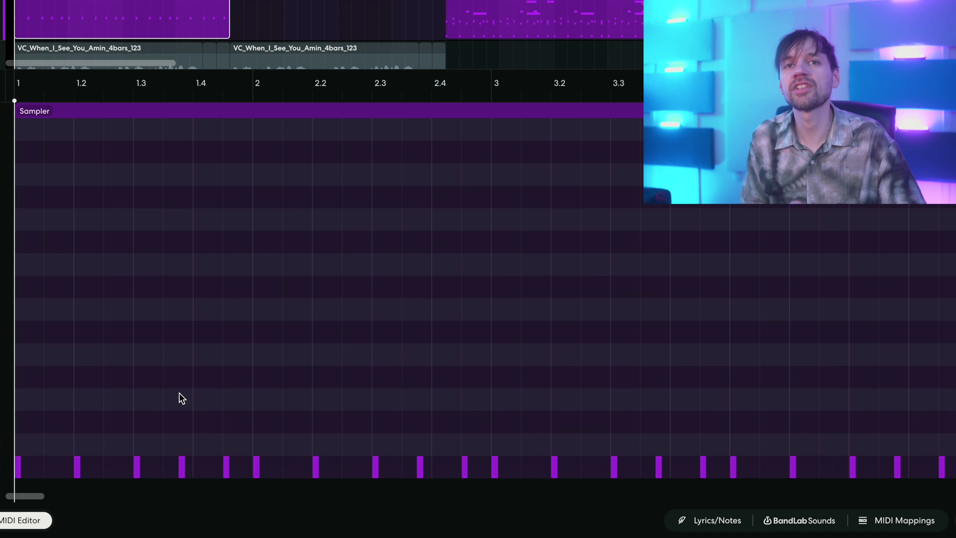
Fill bar 1 of row V with notes at 1.2, 1.3, just before 1.4 and just before bar 2, and play it back.
{"action": "key", "text": "space"}
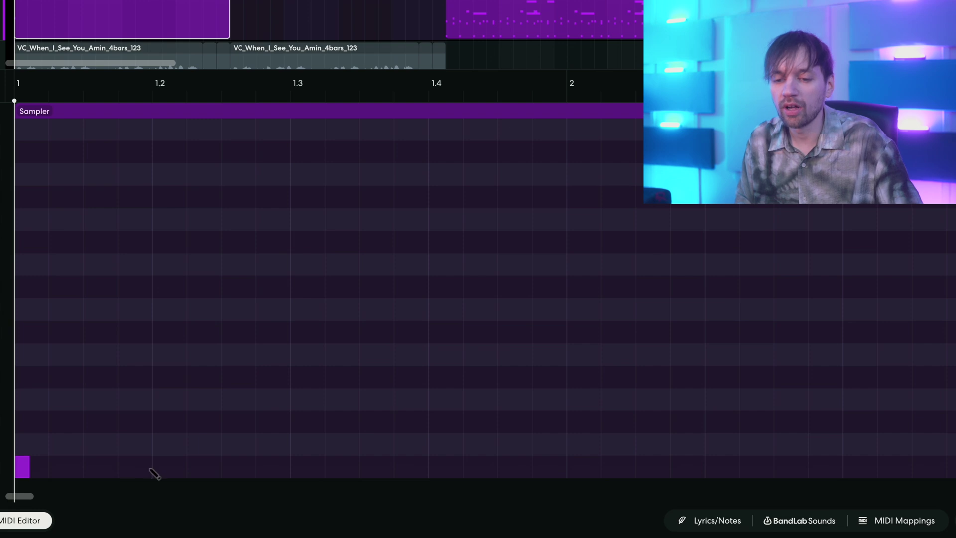
{"action": "double_click", "coordinate": [158, 466]}
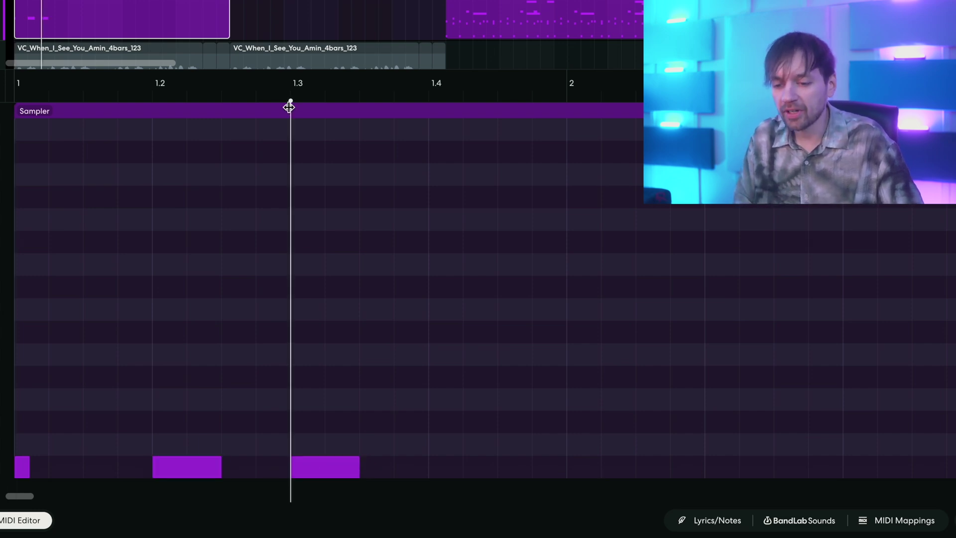
{"action": "double_click", "coordinate": [405, 469]}
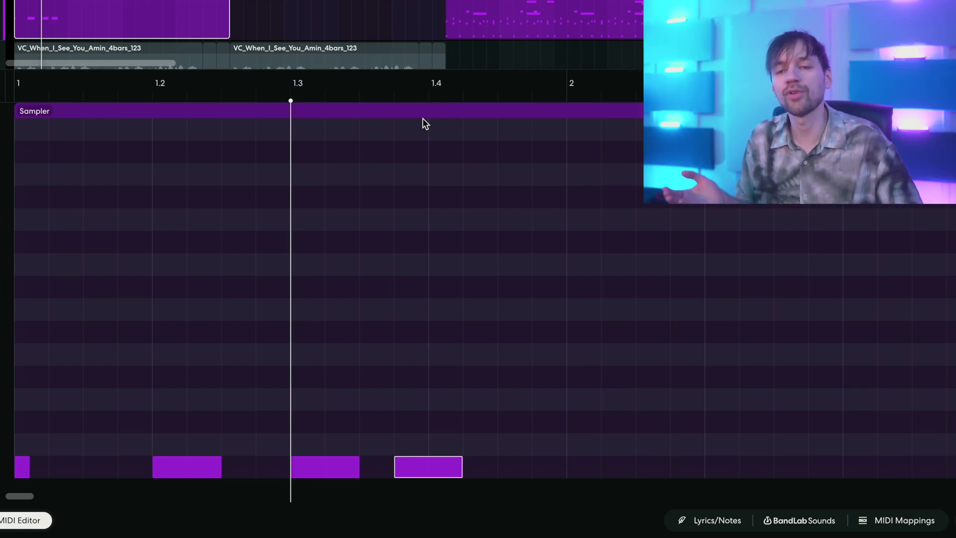
{"action": "key", "text": "space"}
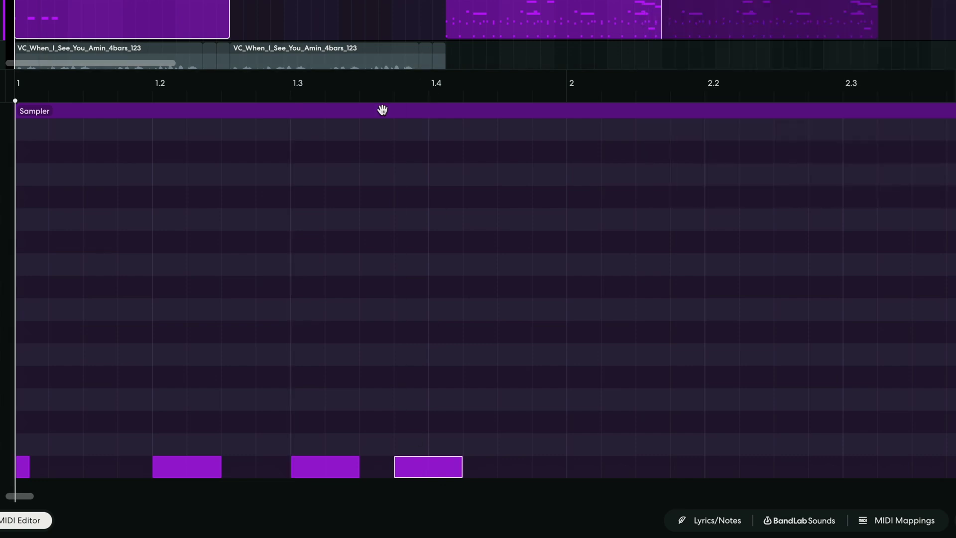
{"action": "key", "text": "space"}
{"action": "key", "text": "ctrl+d"}
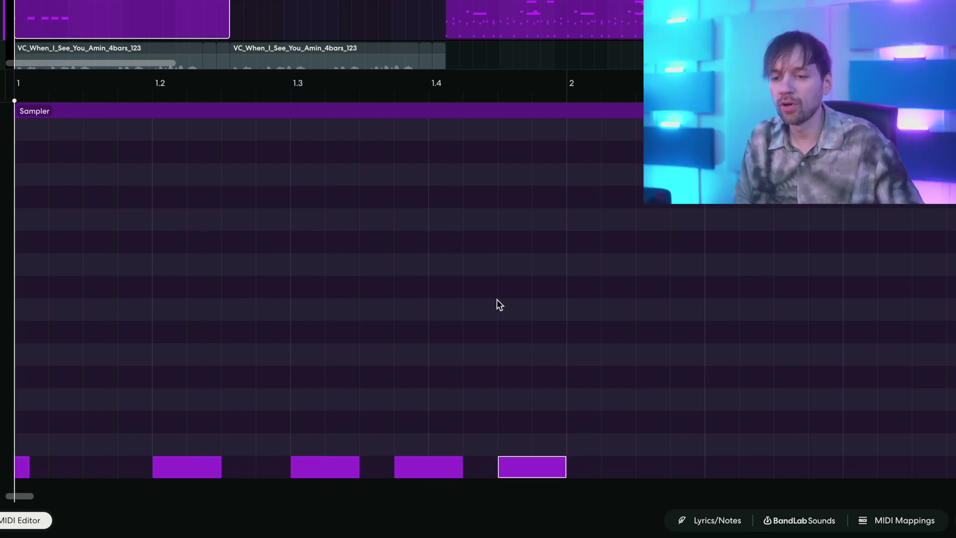
{"action": "right_click", "coordinate": [528, 472]}
{"action": "left_click", "coordinate": [548, 382]}
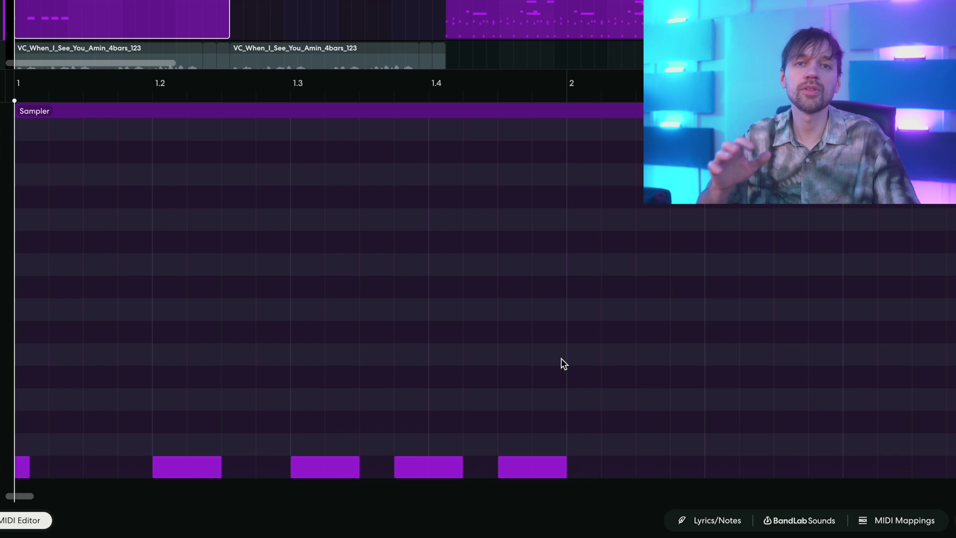
{"action": "key", "text": "space"}
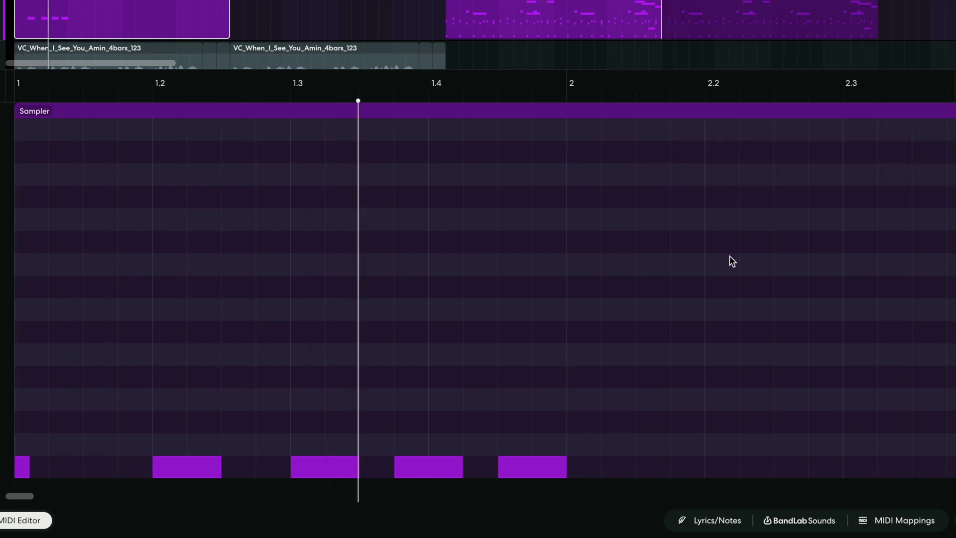
{"action": "key", "text": "space"}
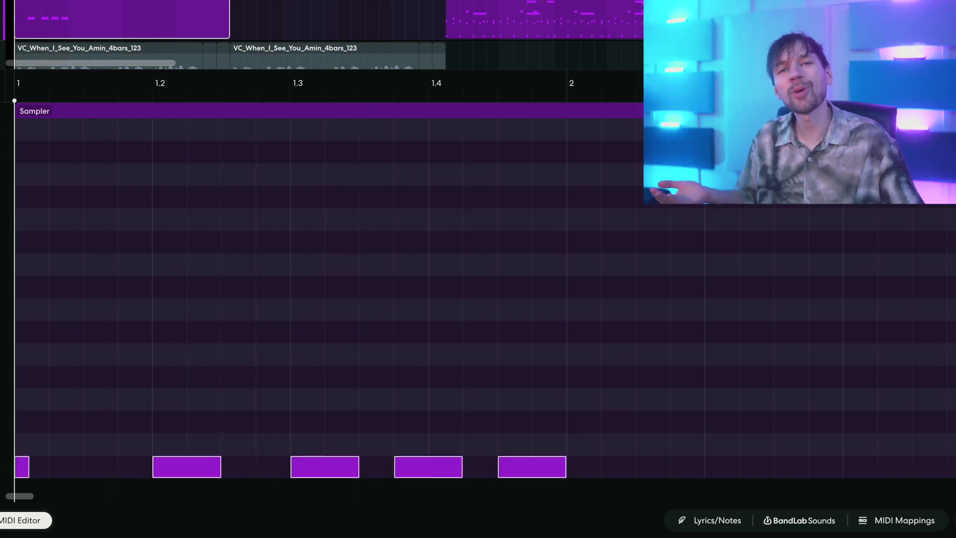
Copy the five row V notes of bar 1 and paste them through bars 2, 3 and 4.
{"action": "right_click", "coordinate": [515, 471]}
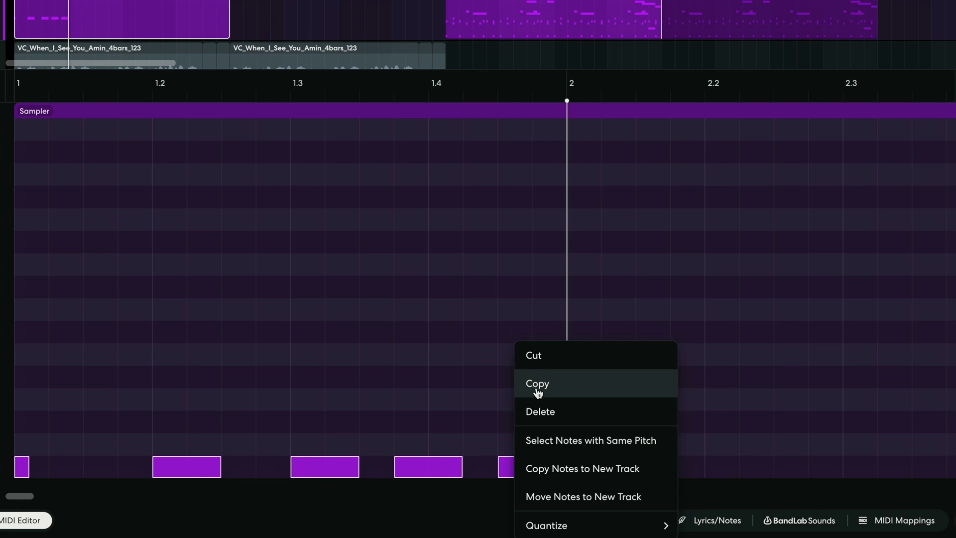
{"action": "left_click", "coordinate": [537, 392]}
{"action": "key", "text": "ctrl+v"}
{"action": "key", "text": "space"}
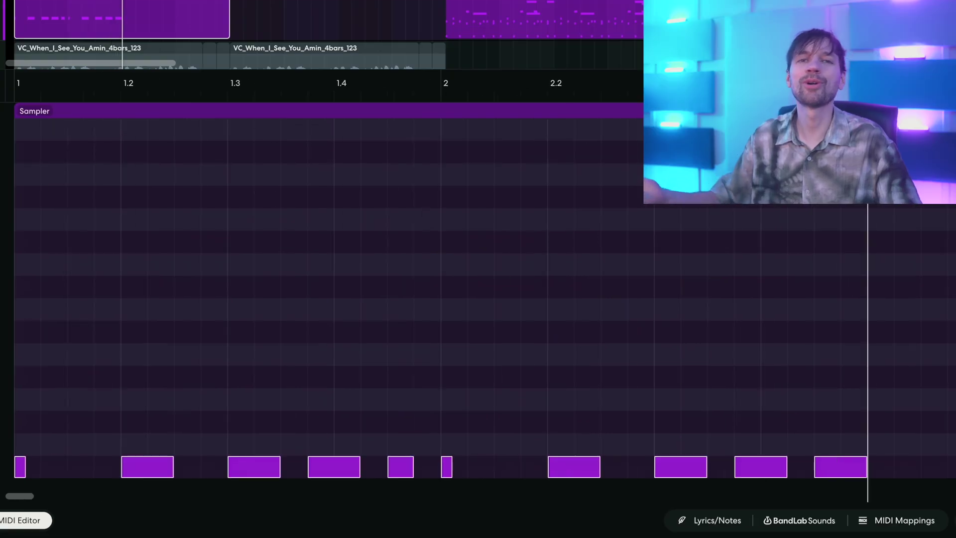
{"action": "scroll", "coordinate": [790, 295], "scroll_direction": "right", "scroll_amount": 7}
{"action": "key", "text": "ctrl+v"}
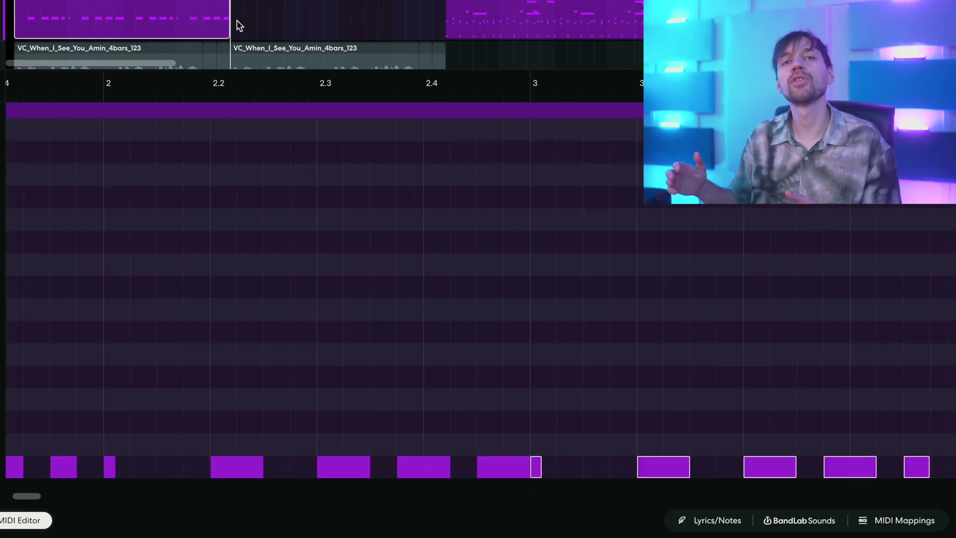
{"action": "key", "text": "space"}
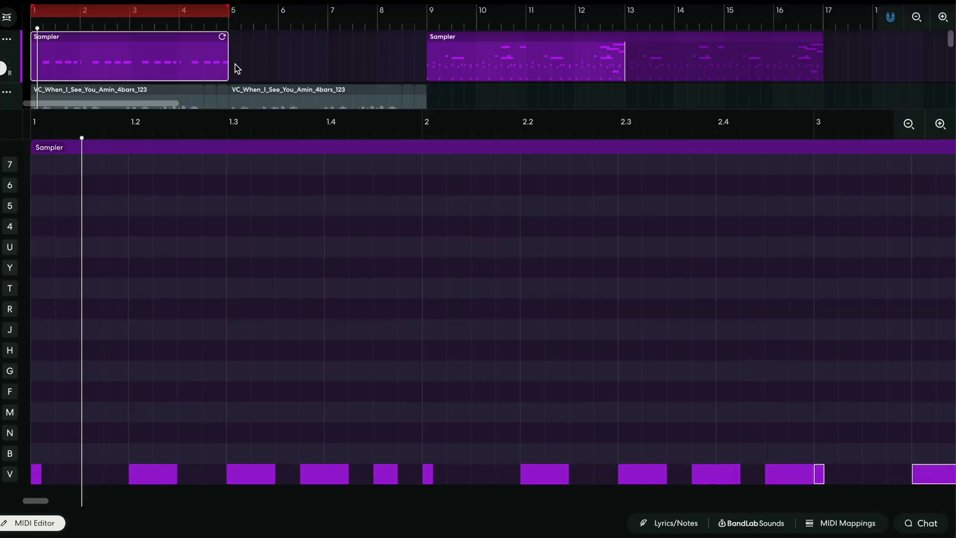
Duplicate the four-bar row V pattern onto row H and turn the row H hits just before 1.4 and 3.4 into two short notes.
{"action": "left_click", "coordinate": [908, 124]}
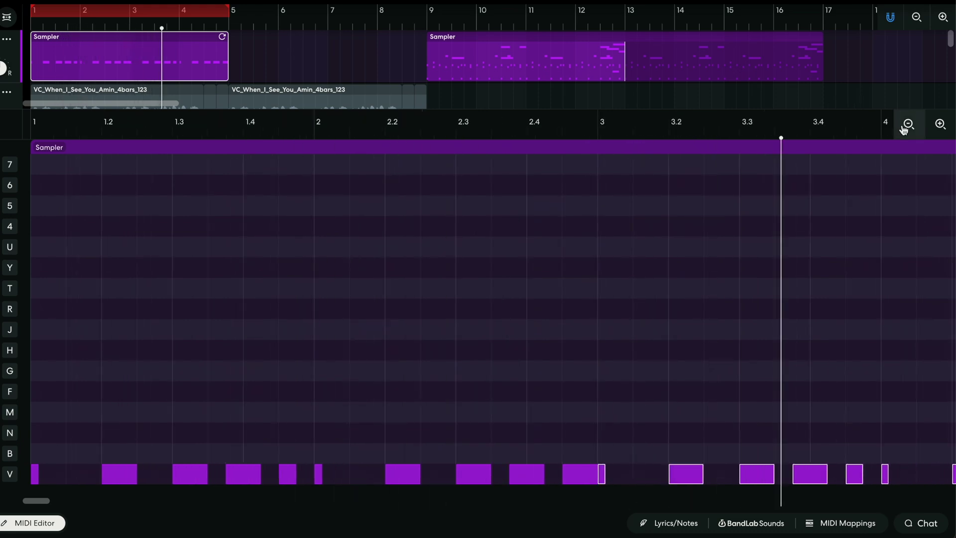
{"action": "left_click", "coordinate": [907, 124]}
{"action": "left_click", "coordinate": [908, 124]}
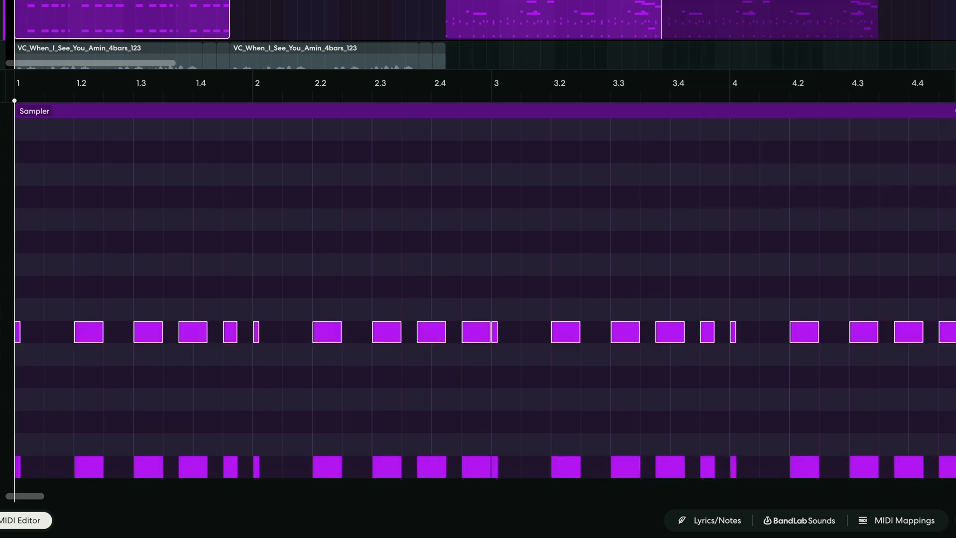
{"action": "left_click", "coordinate": [607, 238]}
{"action": "key", "text": "space"}
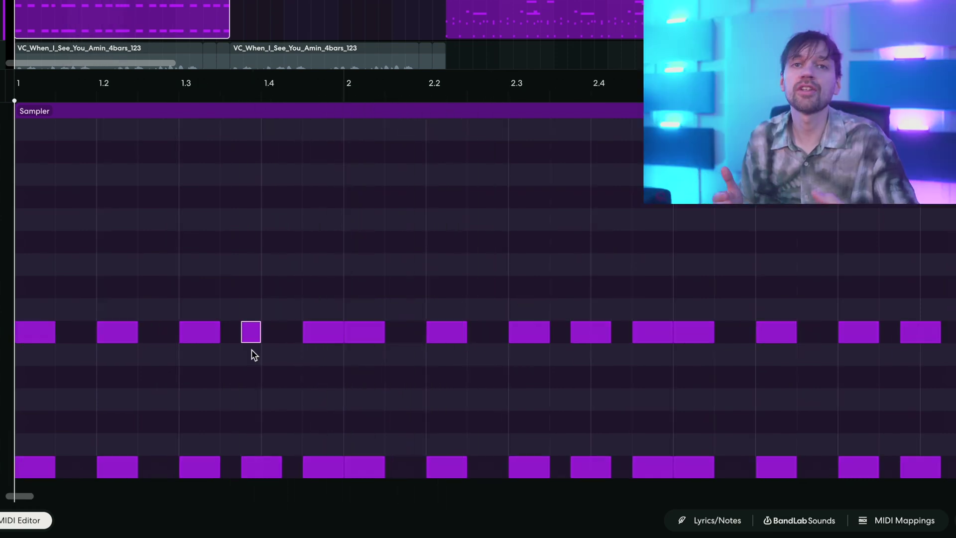
{"action": "left_click", "coordinate": [269, 310]}
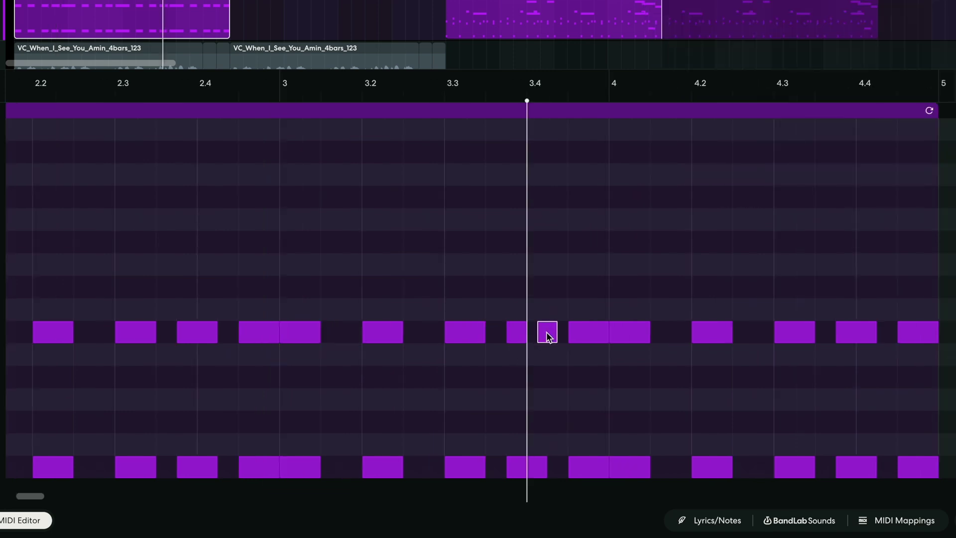
{"action": "key", "text": "space"}
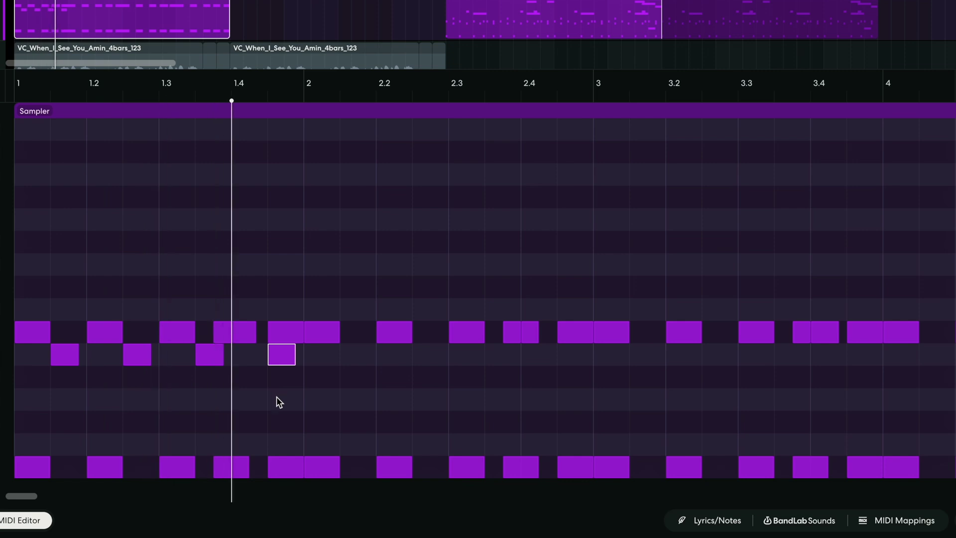
Duplicate the four off-beat row G notes of bar 1 across the remaining three bars and play back the pattern.
{"action": "key", "text": "space"}
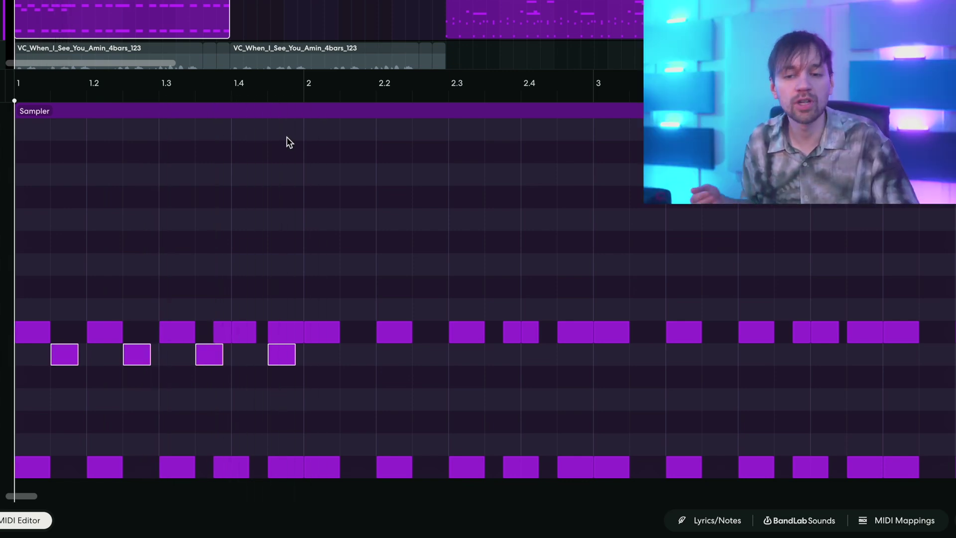
{"action": "key", "text": "ctrl+d"}
{"action": "key", "text": "ctrl+d"}
{"action": "key", "text": "ctrl+d"}
{"action": "key", "text": "space"}
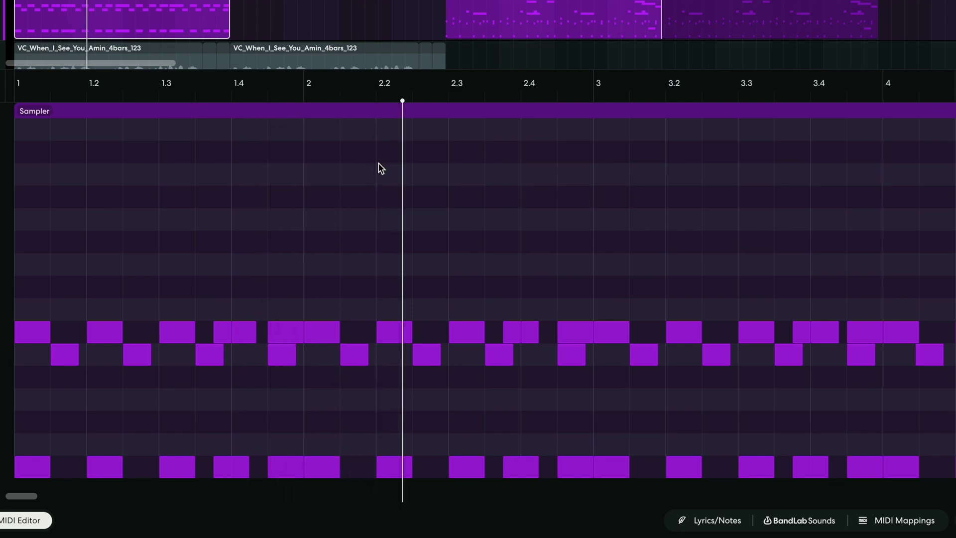
{"action": "key", "text": "space"}
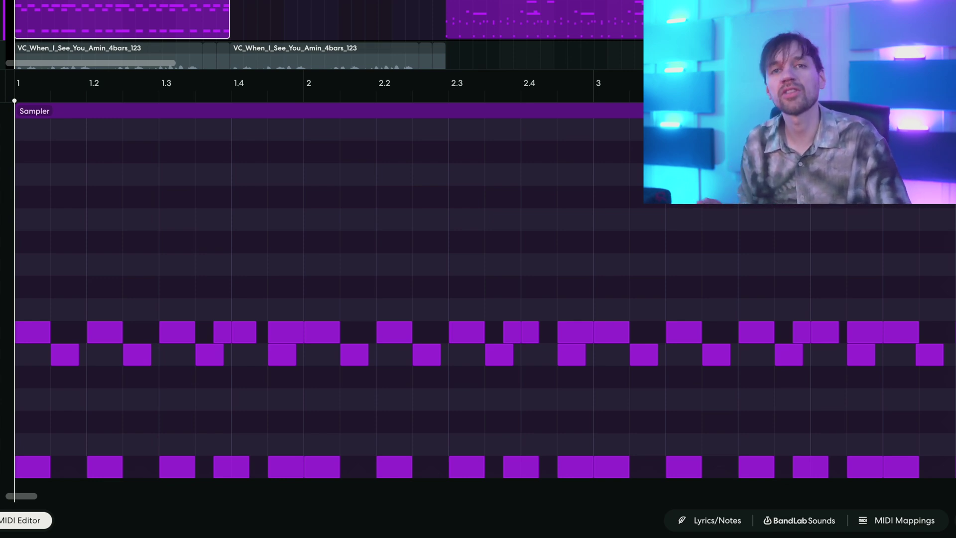
Add a note on row J at the off-beat following the first beat of each of the four bars.
{"action": "key", "text": "space"}
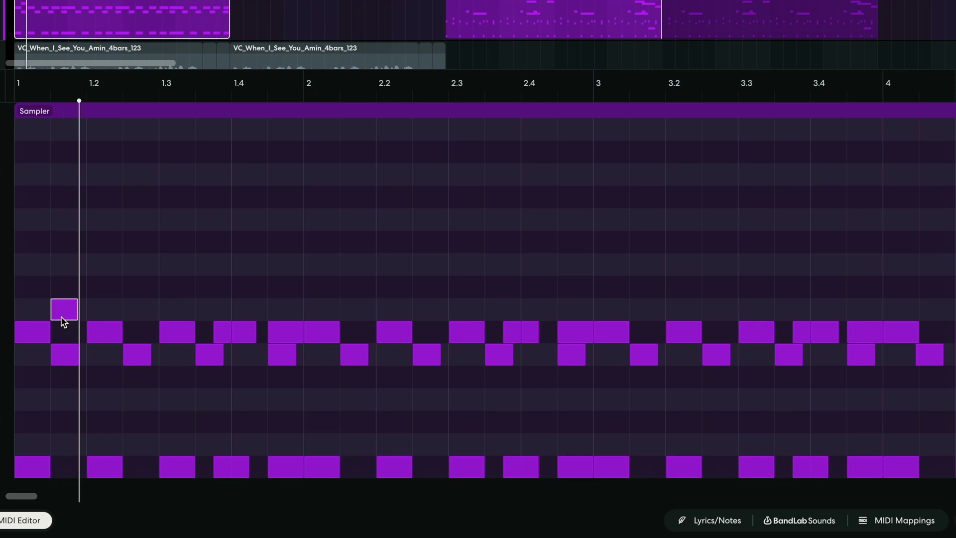
{"action": "double_click", "coordinate": [346, 311]}
{"action": "double_click", "coordinate": [636, 311]}
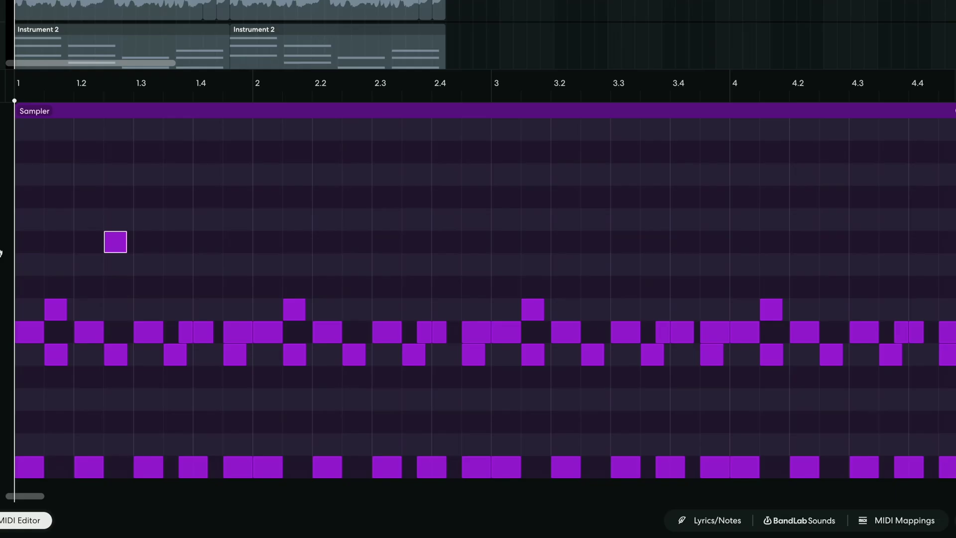
Add row Y notes halfway between 2.2 and 2.3 and between 2.3 and 2.4, checking them in playback.
{"action": "key", "text": "space"}
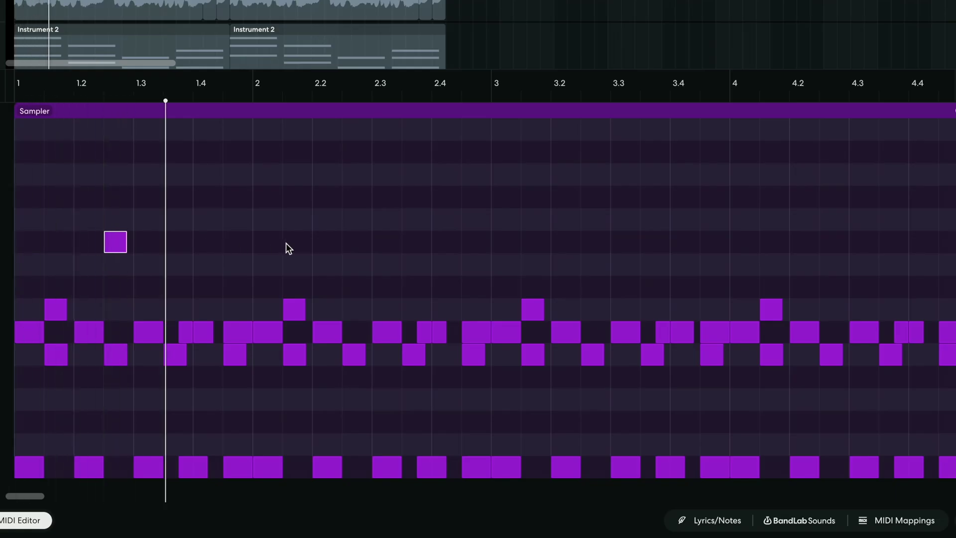
{"action": "key", "text": "space"}
{"action": "left_click", "coordinate": [353, 242]}
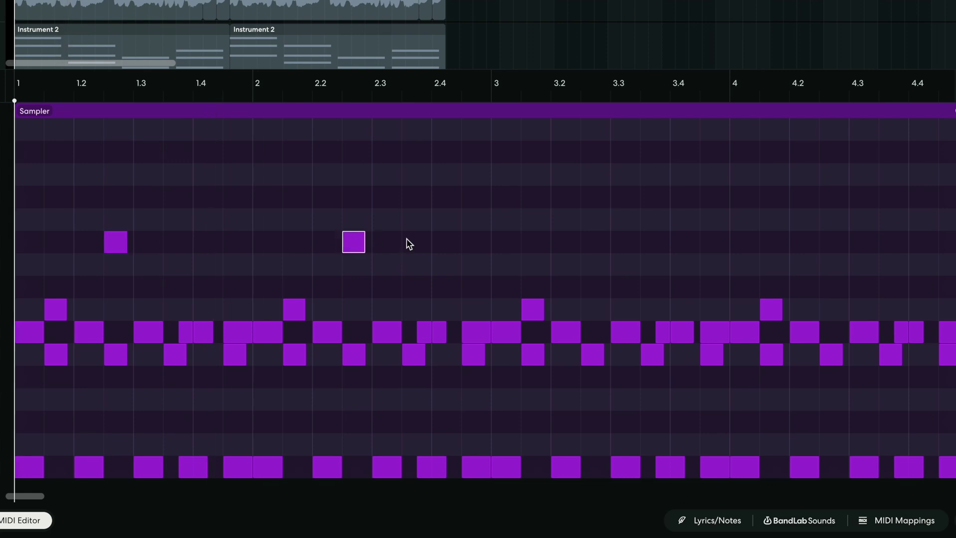
{"action": "key", "text": "space"}
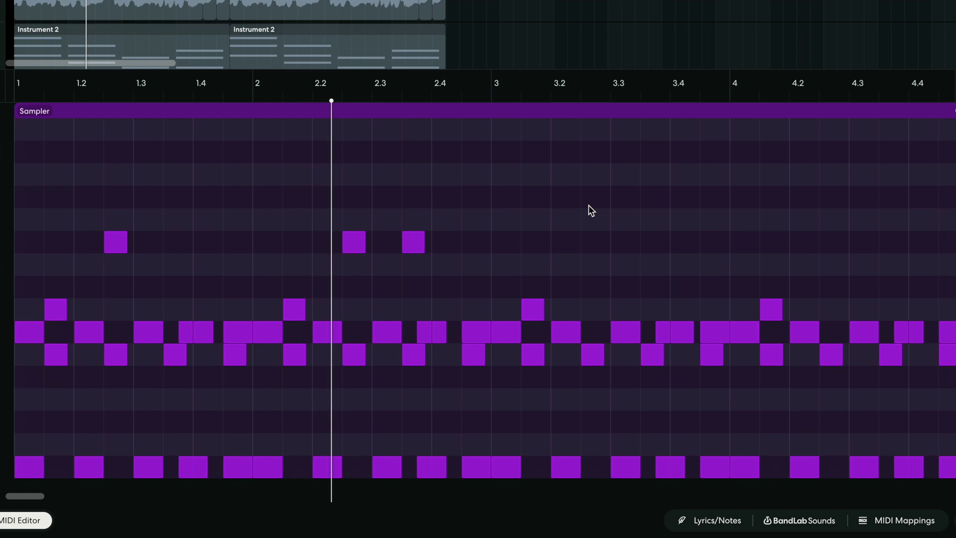
{"action": "key", "text": "space"}
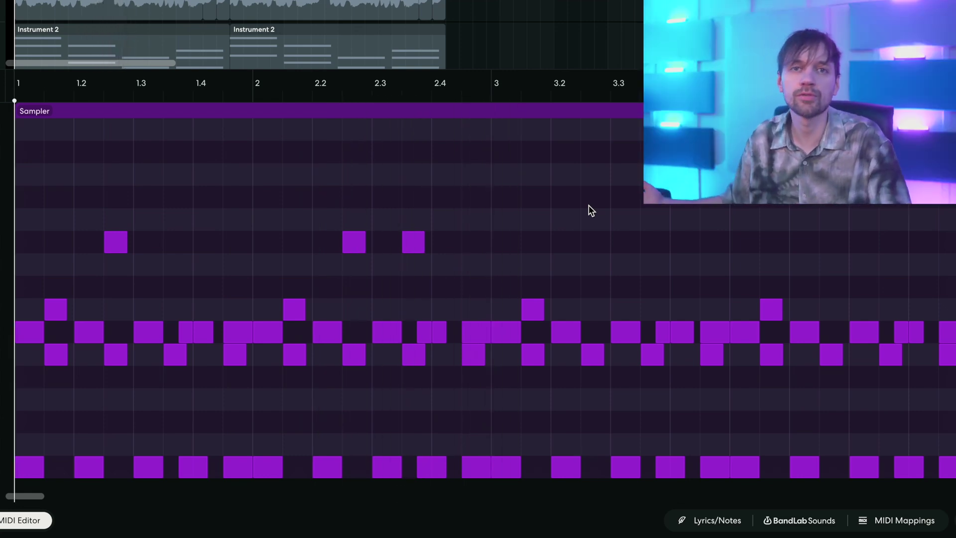
Copy the three row Y notes of bars 1 and 2 to the same positions in bars 3 and 4.
{"action": "left_click_drag", "start_coordinate": [506, 211], "coordinate": [60, 279]}
{"action": "left_click_drag", "start_coordinate": [113, 245], "coordinate": [597, 255]}
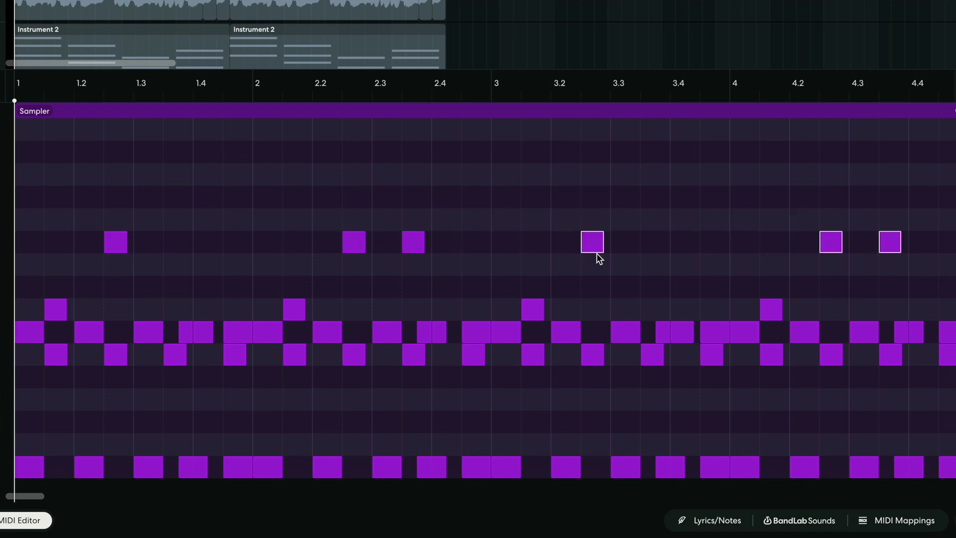
{"action": "left_click", "coordinate": [697, 207]}
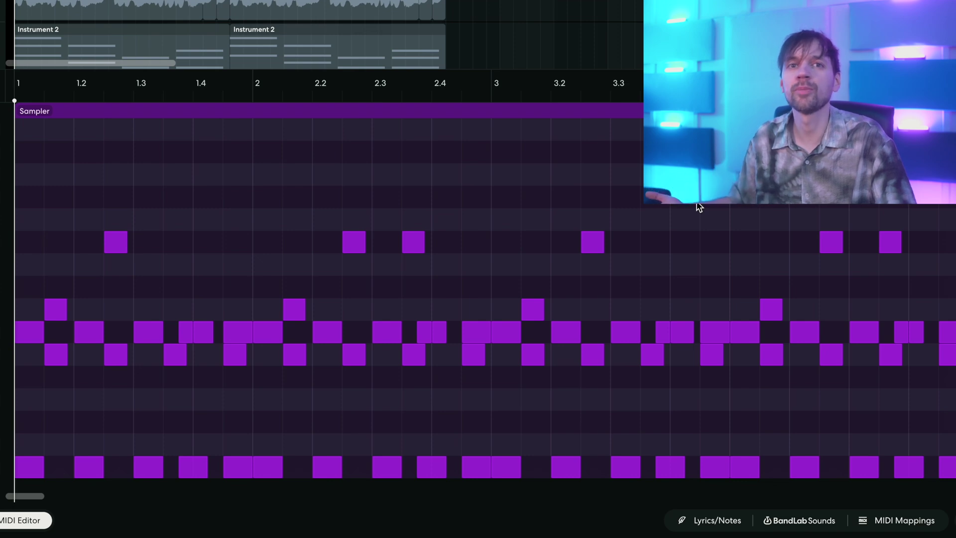
{"action": "key", "text": "space"}
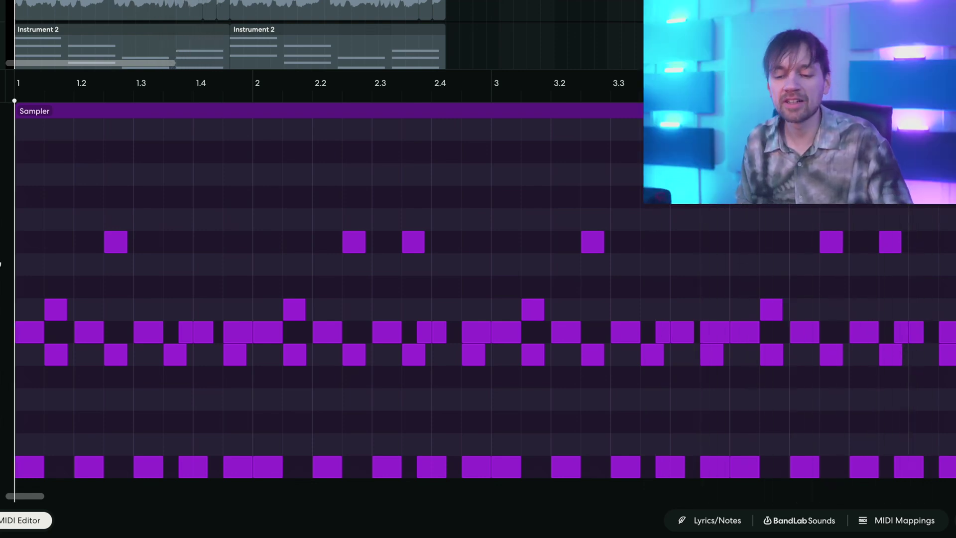
Add two row 5 notes, halfway between 4.3 and 4.4 and at 4.4, plus a row M note at 4.4.
{"action": "left_click", "coordinate": [891, 175]}
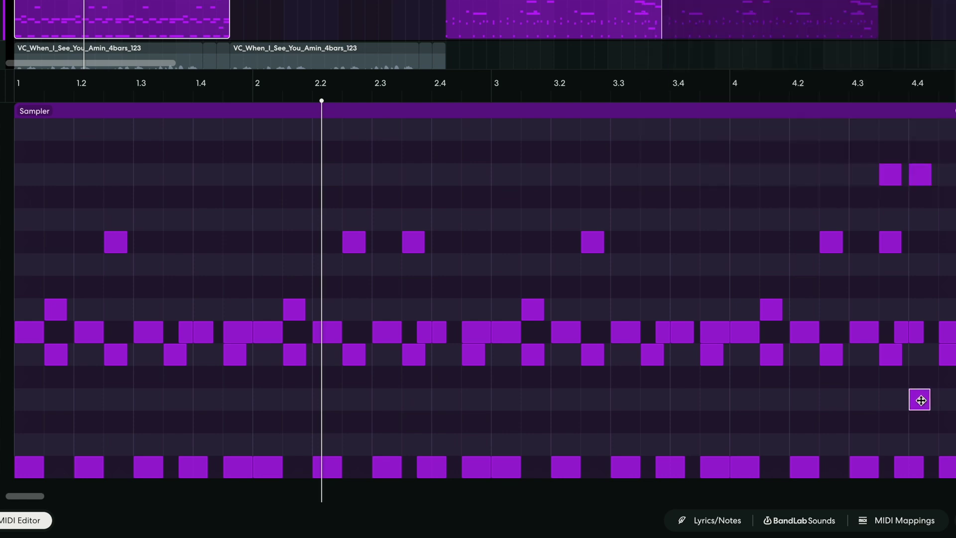
{"action": "left_click", "coordinate": [923, 401]}
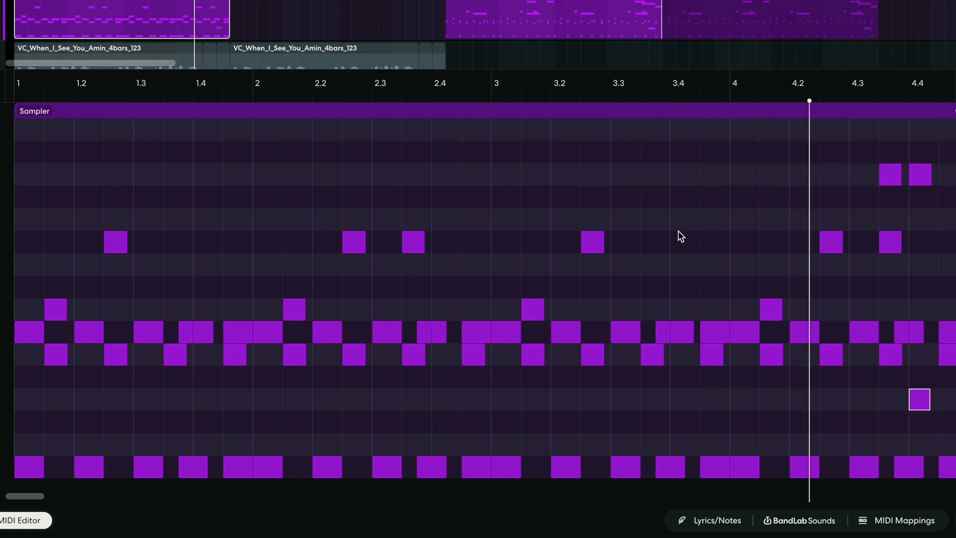
{"action": "left_click", "coordinate": [157, 6]}
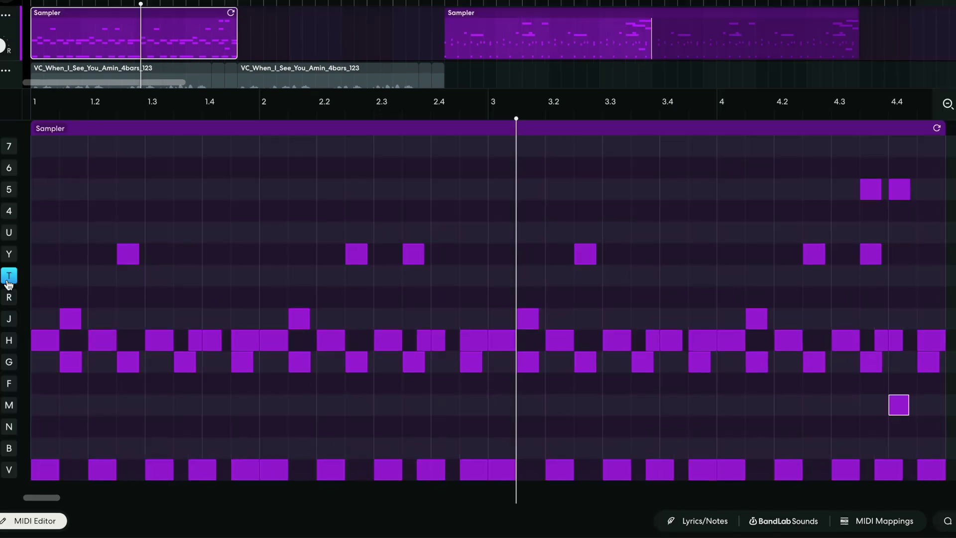
Place notes on row T at beat 3 of every bar, on row 6 in the second half of bars 2 and 4, and on row 7 after 4.4.
{"action": "left_click_drag", "start_coordinate": [170, 266], "coordinate": [168, 287]}
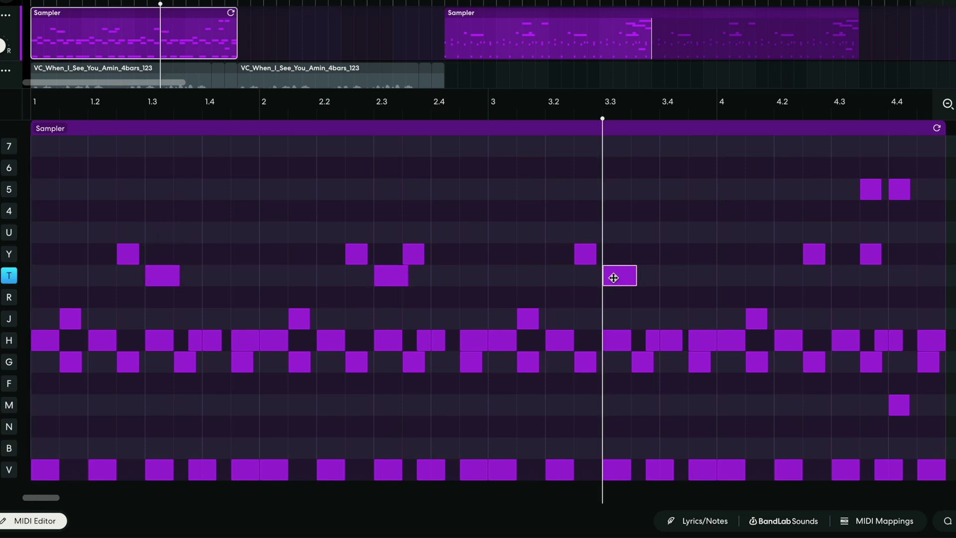
{"action": "left_click_drag", "start_coordinate": [614, 277], "coordinate": [611, 277]}
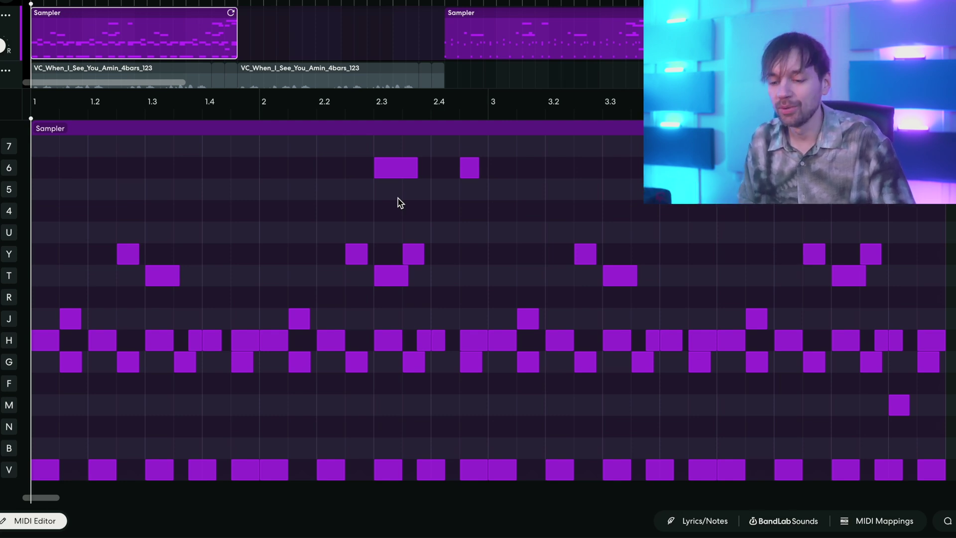
{"action": "left_click", "coordinate": [9, 146]}
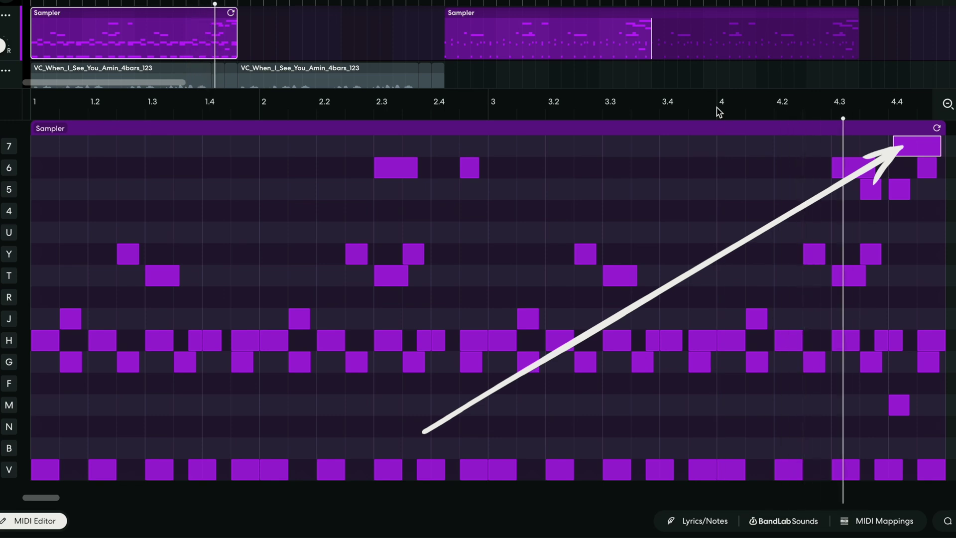
Add a row 4 note halfway between 4.4 and the end of bar 4, auditioning that row's sound.
{"action": "left_click", "coordinate": [8, 211]}
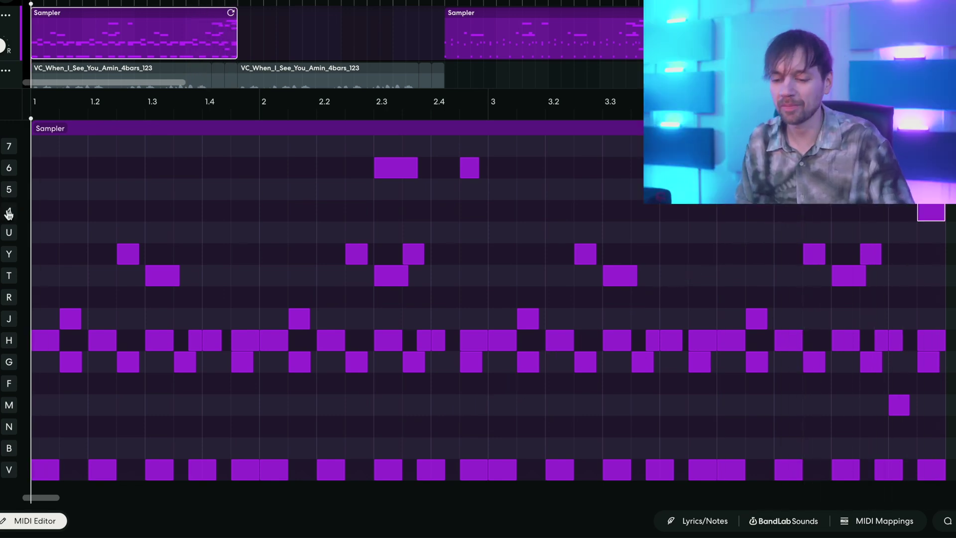
{"action": "left_click", "coordinate": [8, 214]}
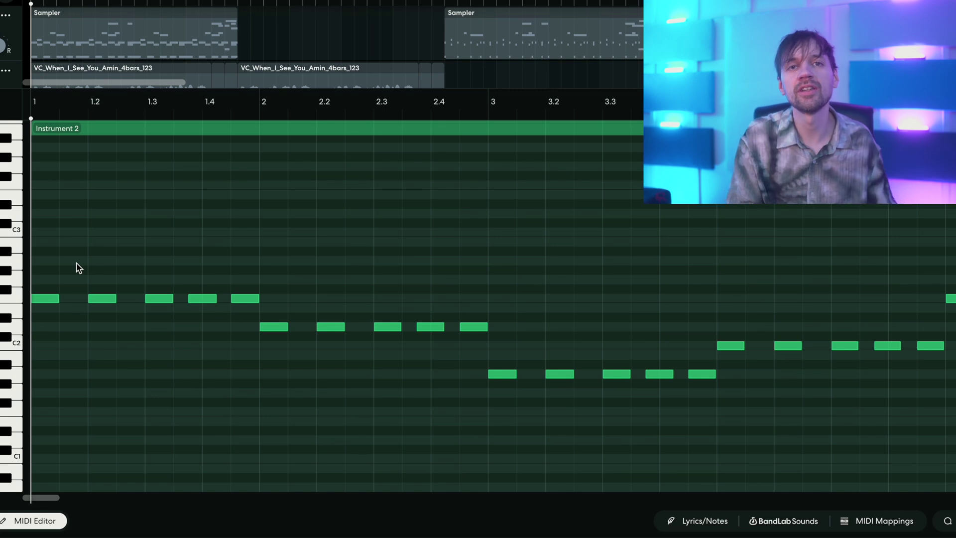
Fill bar 1 of the bass line with five F2 notes, two longer ones followed by three shorter ones, and play it back.
{"action": "scroll", "coordinate": [38, 301], "scroll_direction": "up", "scroll_amount": 2}
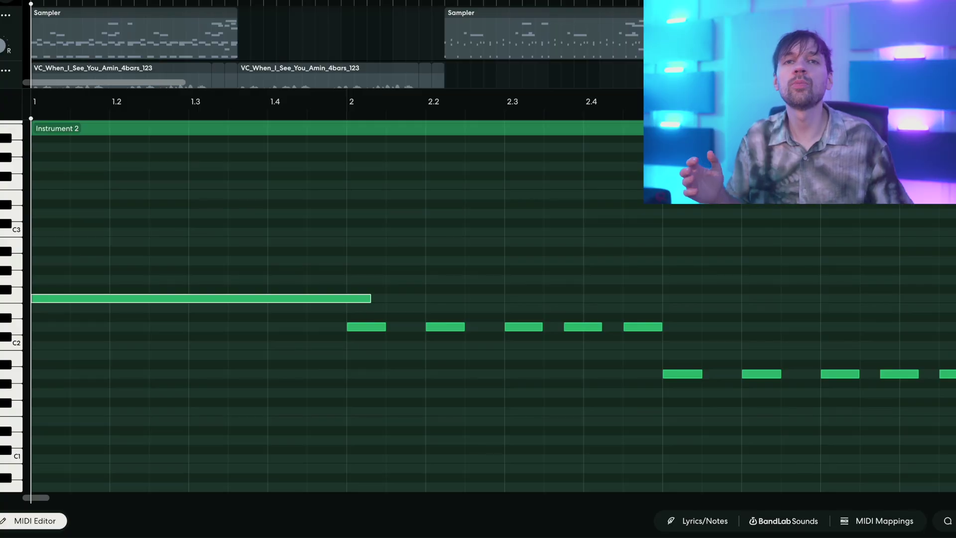
{"action": "left_click_drag", "start_coordinate": [371, 298], "coordinate": [163, 322]}
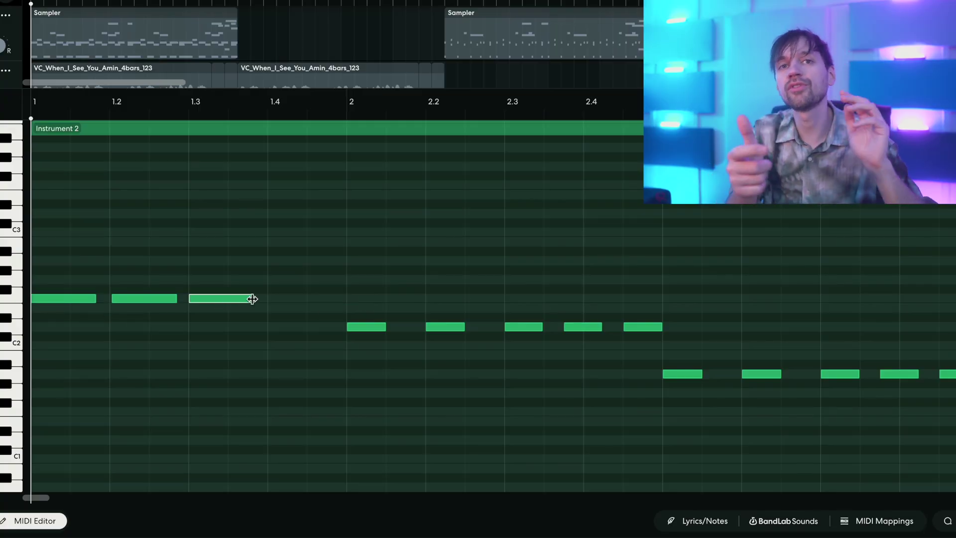
{"action": "left_click_drag", "start_coordinate": [252, 298], "coordinate": [229, 298]}
{"action": "scroll", "coordinate": [413, 324], "scroll_direction": "up", "scroll_amount": 1}
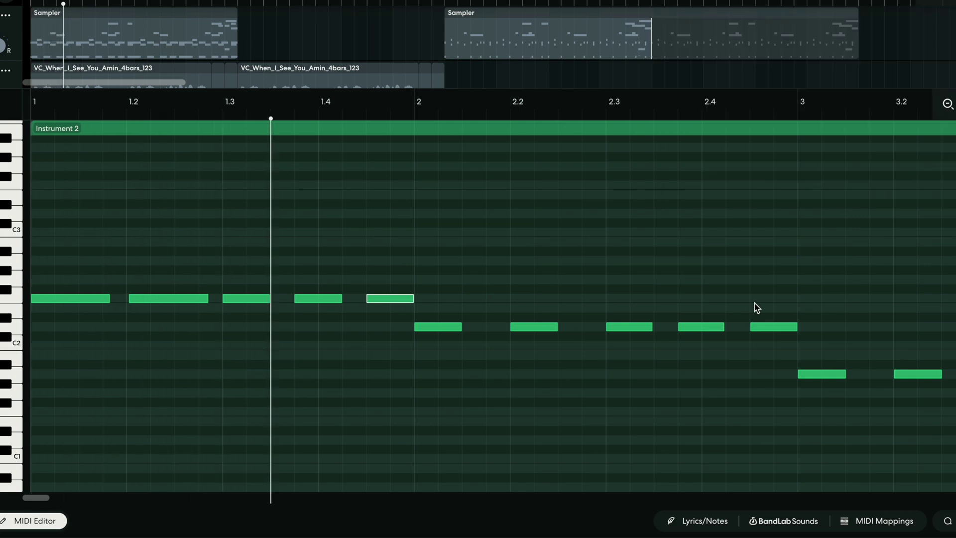
{"action": "key", "text": "space"}
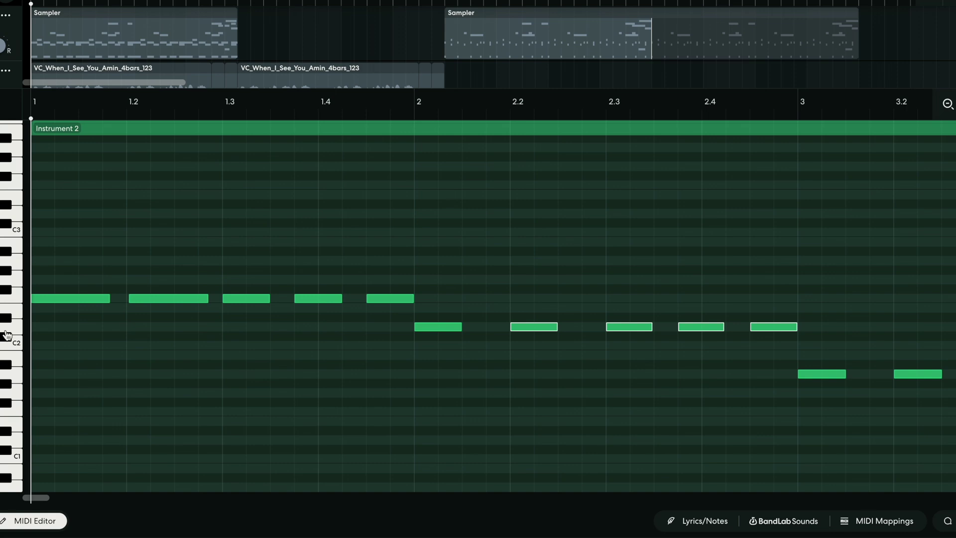
Review the pitches of the bass notes in bars 2 to 4 and play the line back from the start.
{"action": "scroll", "coordinate": [561, 397], "scroll_direction": "right", "scroll_amount": 5}
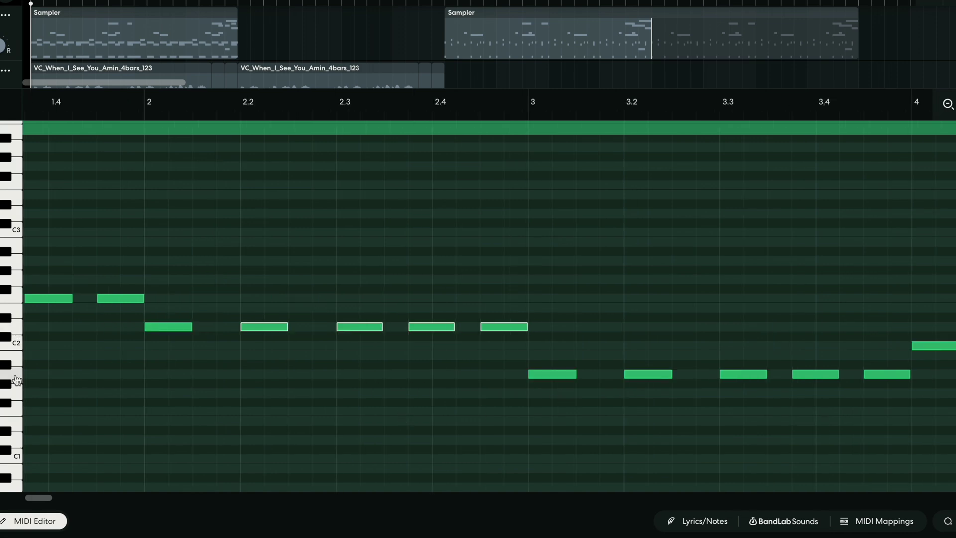
{"action": "scroll", "coordinate": [192, 374], "scroll_direction": "right", "scroll_amount": 4}
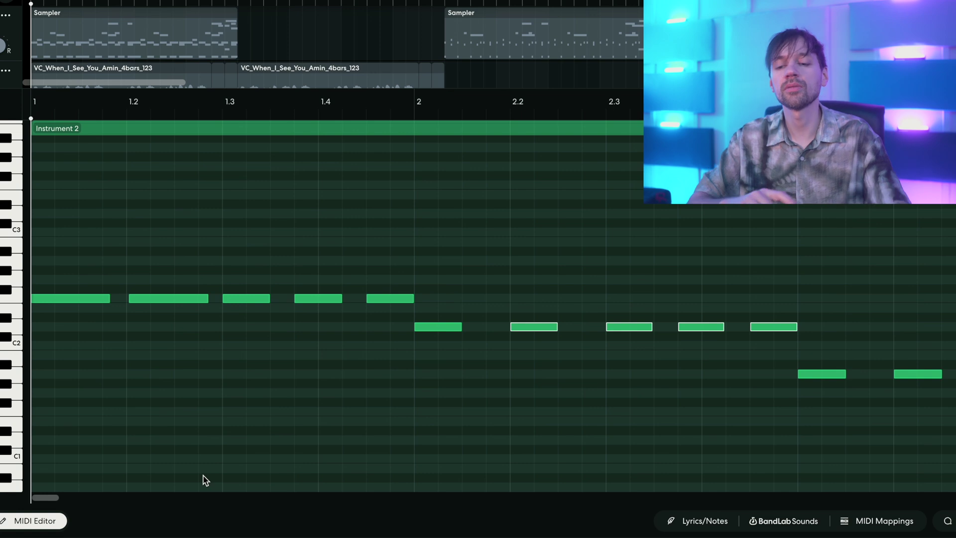
{"action": "key", "text": "space"}
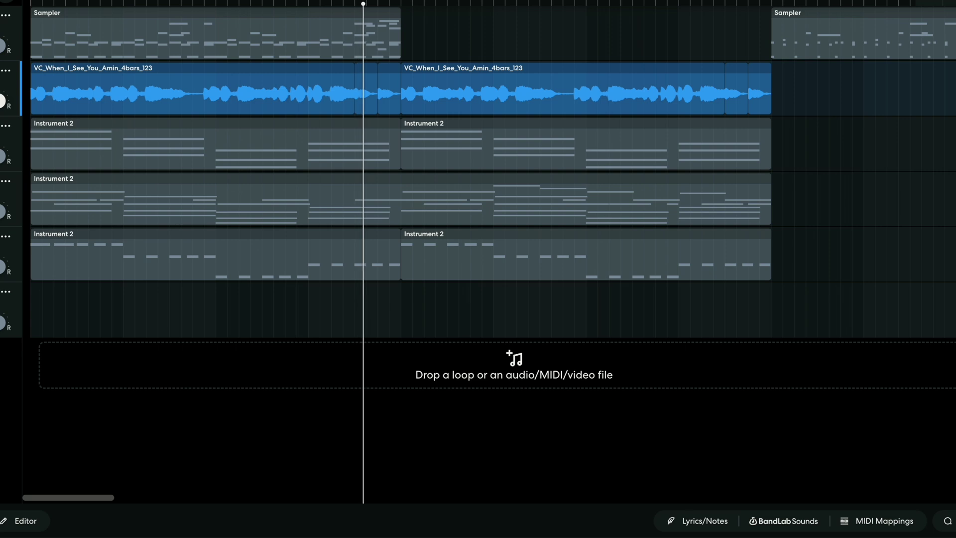
Stop playback and delete the vocal audio in the first four bars of the Voice/Audio track.
{"action": "key", "text": "space"}
{"action": "left_click", "coordinate": [203, 75]}
{"action": "key", "text": "Delete"}
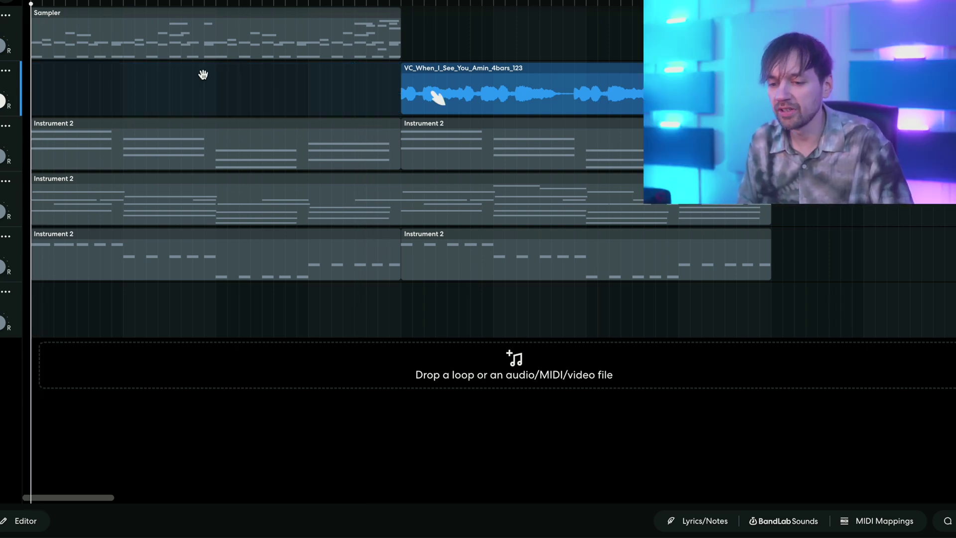
Search the BandLab Sounds packs for "vocal cho" and open the Vocal Cuts pack.
{"action": "left_click", "coordinate": [784, 521]}
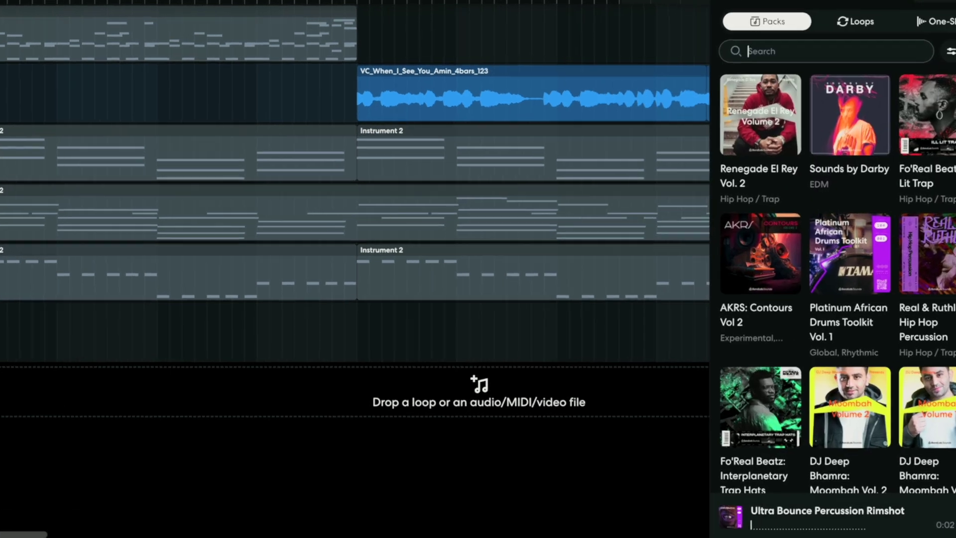
{"action": "left_click", "coordinate": [797, 50]}
{"action": "type", "text": "vocal cho"}
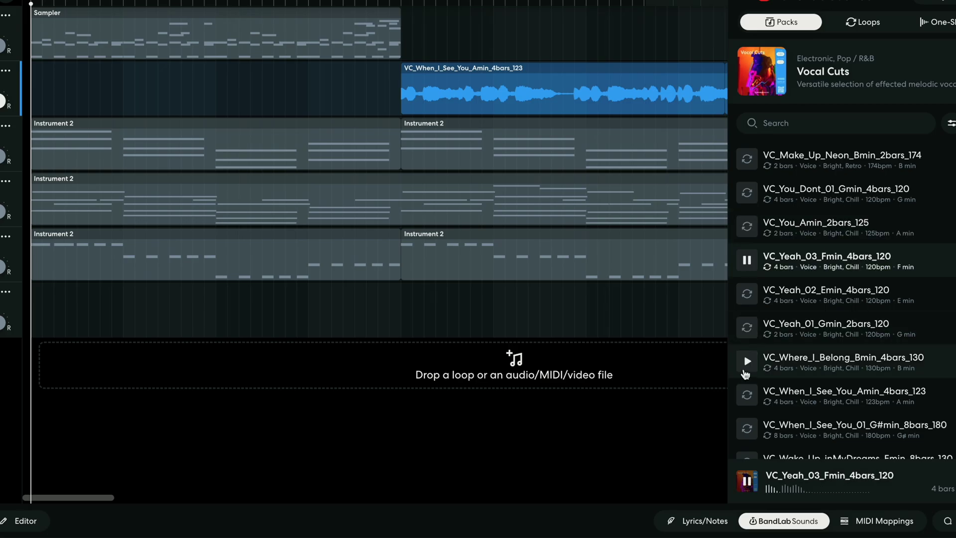
Preview the VC_When_I_See_You_Amin_4bars_123 loop and place it at bar 1 of the Voice/Audio track.
{"action": "left_click", "coordinate": [748, 394]}
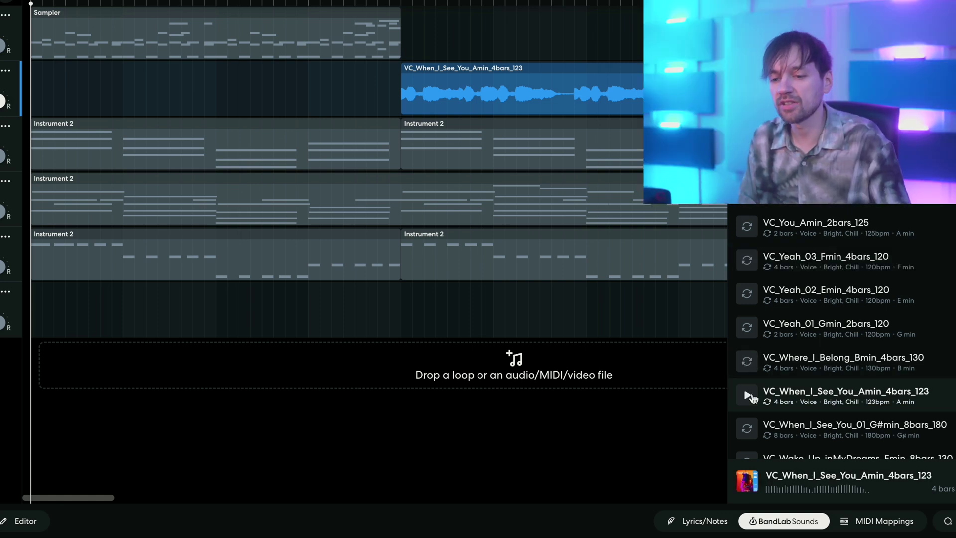
{"action": "left_click", "coordinate": [746, 395]}
{"action": "left_click", "coordinate": [747, 396]}
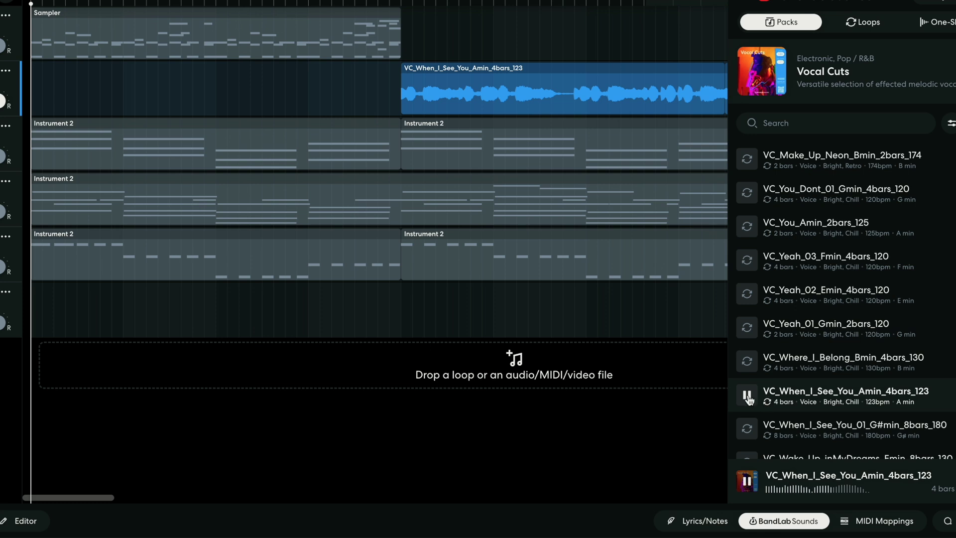
{"action": "left_click_drag", "start_coordinate": [748, 397], "coordinate": [92, 91]}
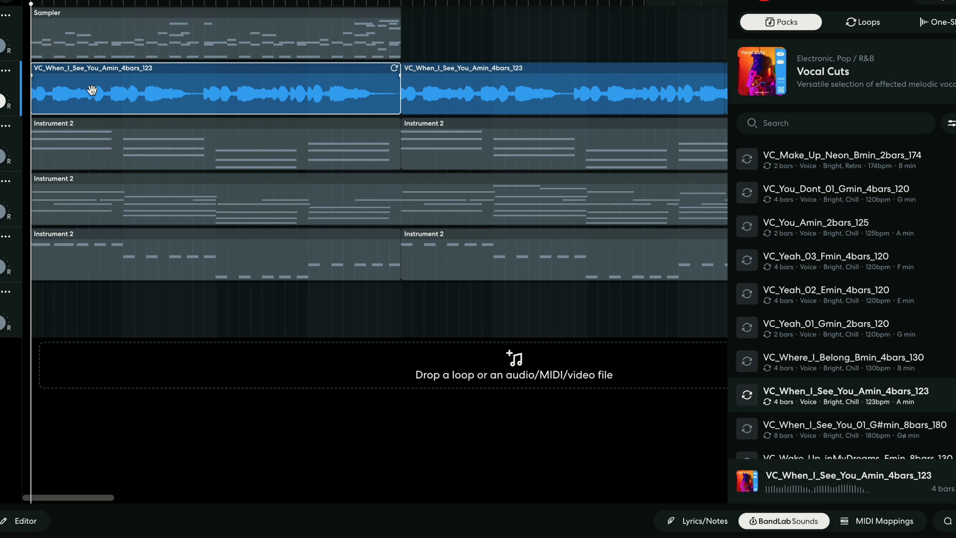
Set the new vocal clip's pitch shift to 0 and raise the Voice/Audio track volume slightly while listening to it soloed.
{"action": "key", "text": "space"}
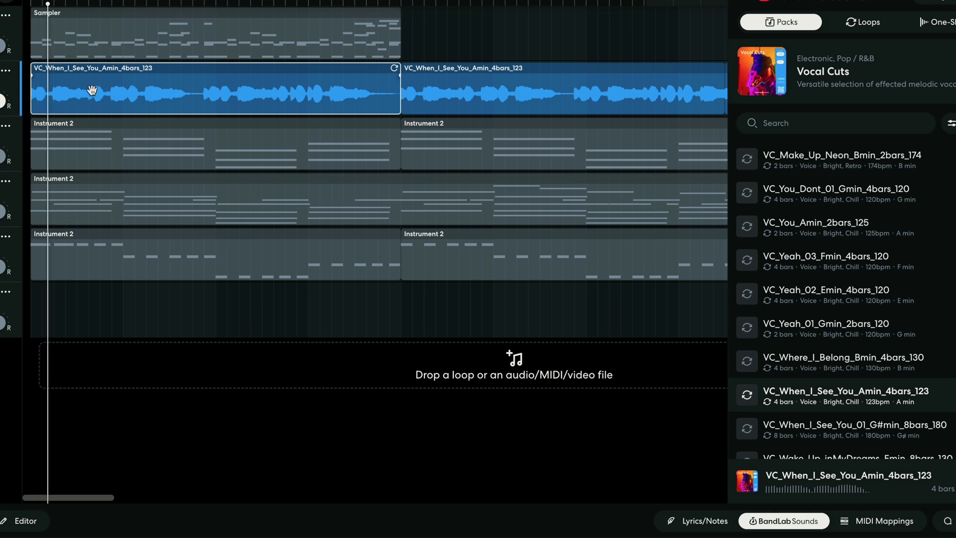
{"action": "key", "text": "s"}
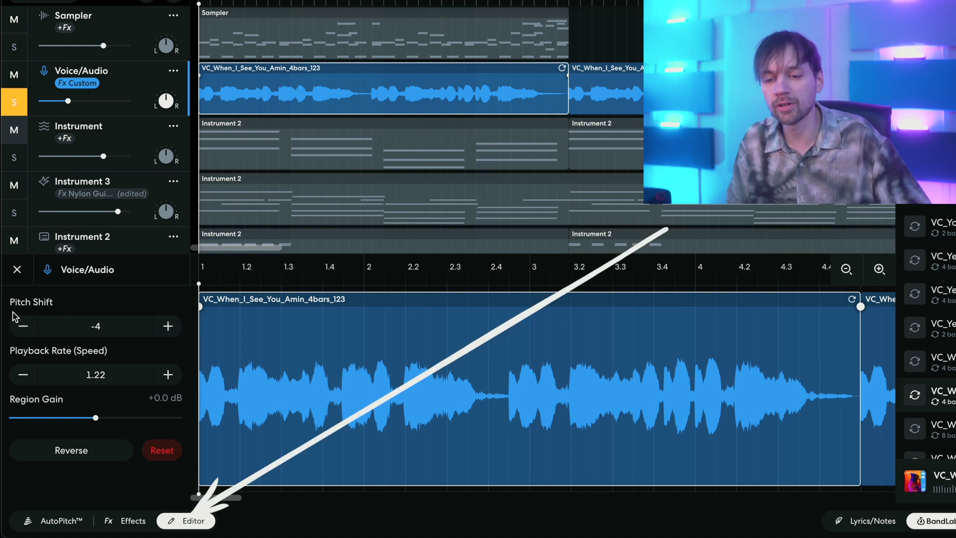
{"action": "left_click", "coordinate": [167, 325]}
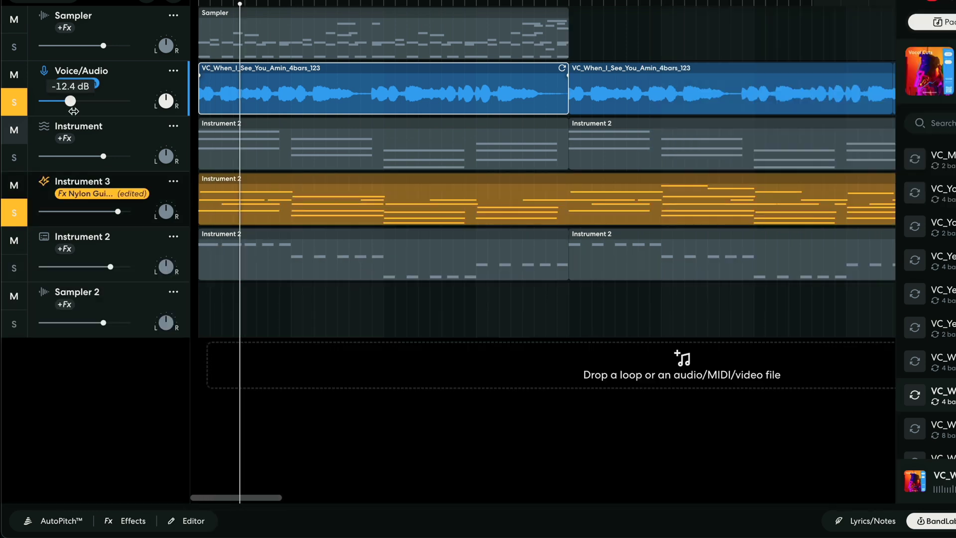
{"action": "left_click_drag", "start_coordinate": [73, 111], "coordinate": [75, 111]}
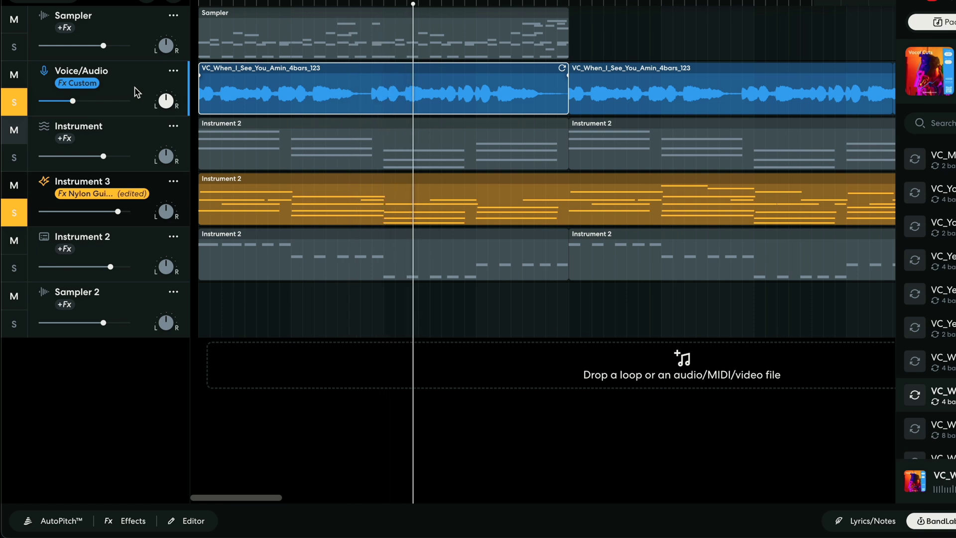
Split the first vocal clip at 4.3, trim the split-off piece to one beat, and repeat it at 4.4.
{"action": "left_click", "coordinate": [514, 2]}
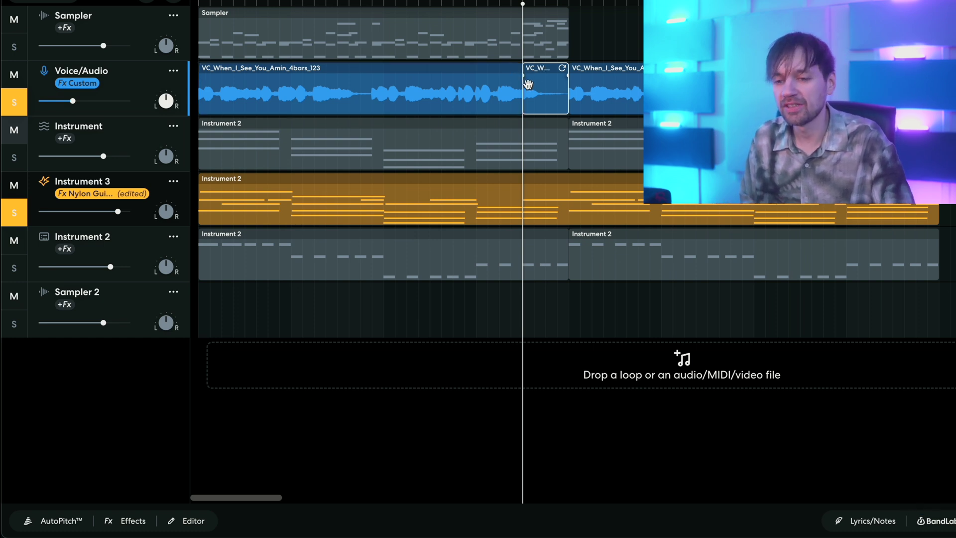
{"action": "left_click_drag", "start_coordinate": [567, 104], "coordinate": [545, 106]}
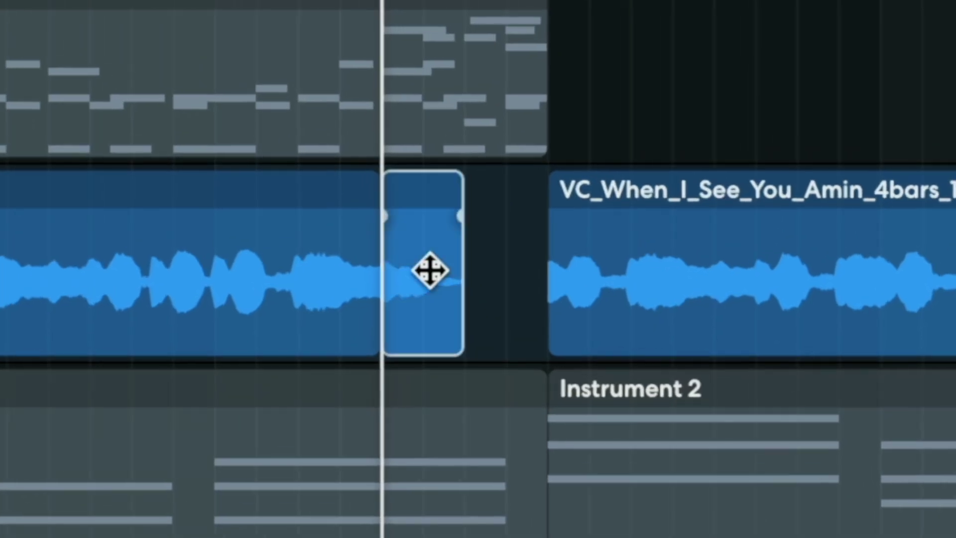
{"action": "left_click_drag", "start_coordinate": [428, 284], "coordinate": [524, 281]}
{"action": "left_click", "coordinate": [523, 279]}
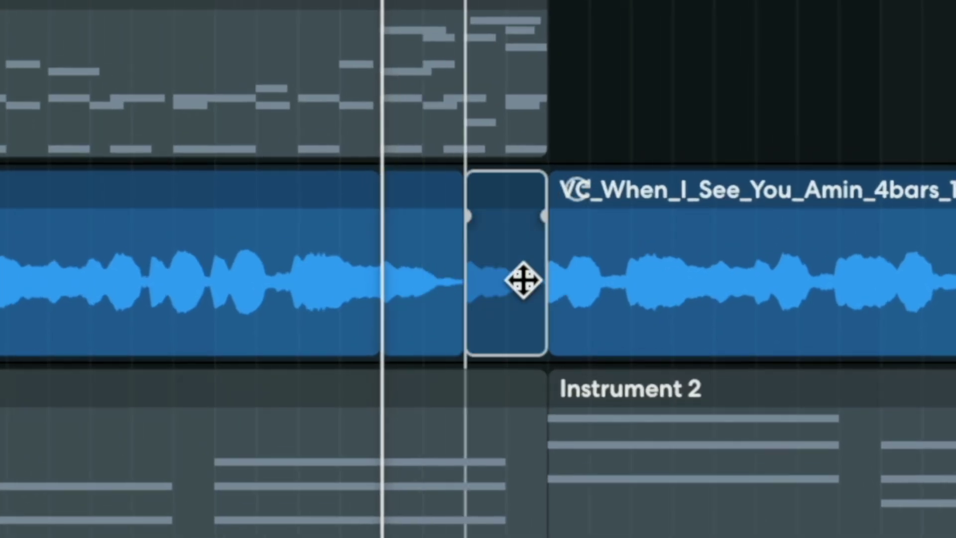
{"action": "key", "text": "space"}
{"action": "key", "text": "space"}
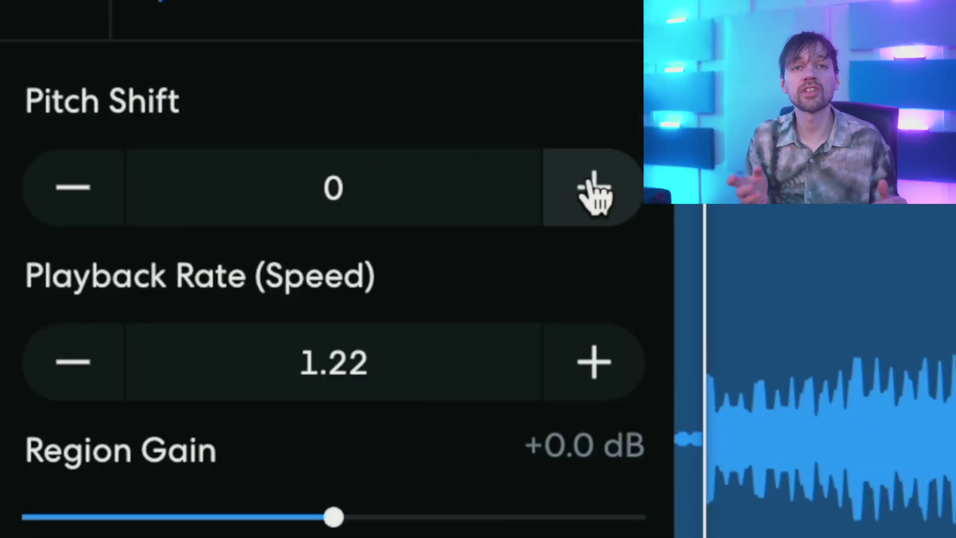
Set the pitch shift of the repeated one-beat vocal piece at 4.4 to 12.
{"action": "left_click", "coordinate": [594, 174]}
{"action": "left_click", "coordinate": [593, 177]}
{"action": "left_click", "coordinate": [594, 177]}
{"action": "left_click", "coordinate": [594, 177]}
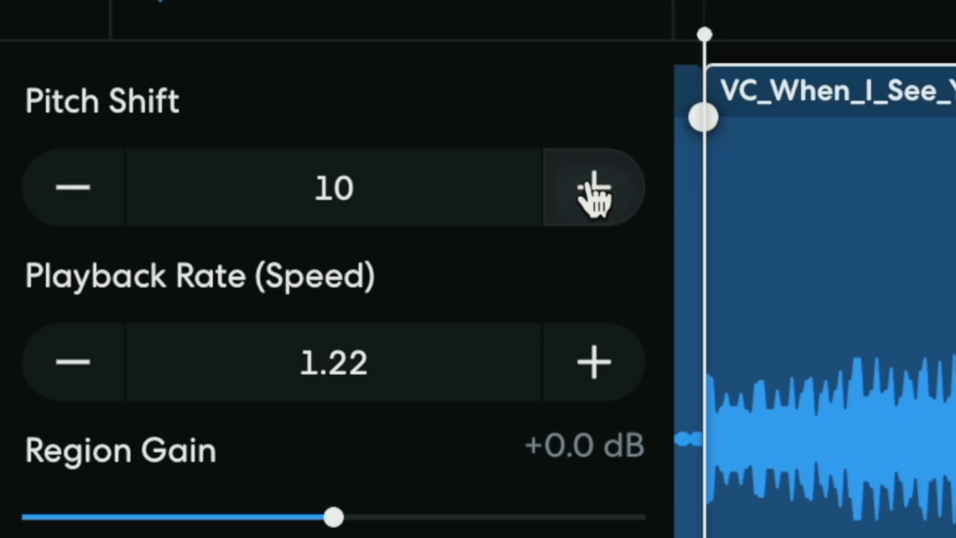
{"action": "left_click", "coordinate": [594, 177]}
{"action": "left_click", "coordinate": [593, 176]}
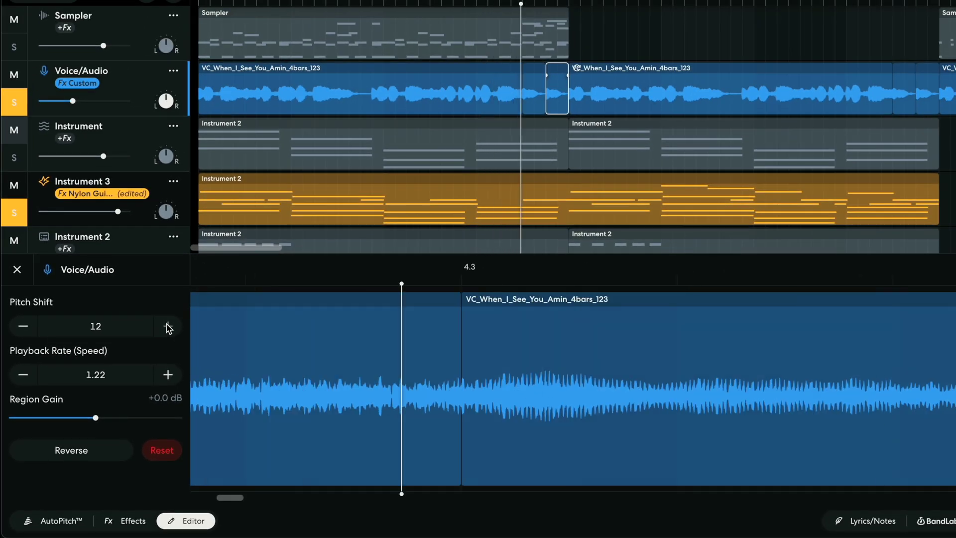